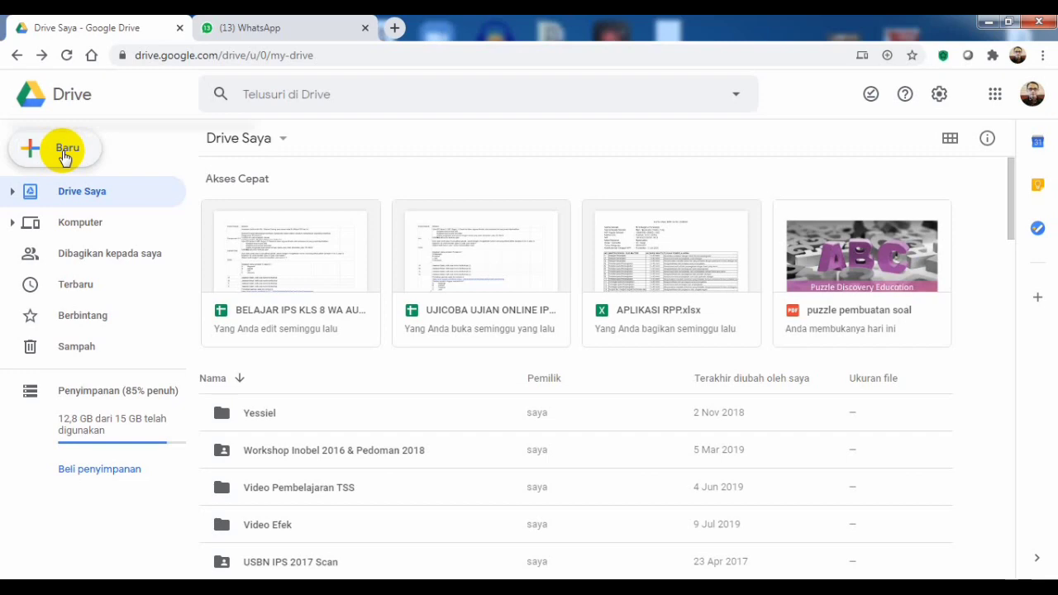
Create a blank Google Spreadsheet in My Drive.
left_click(66, 155)
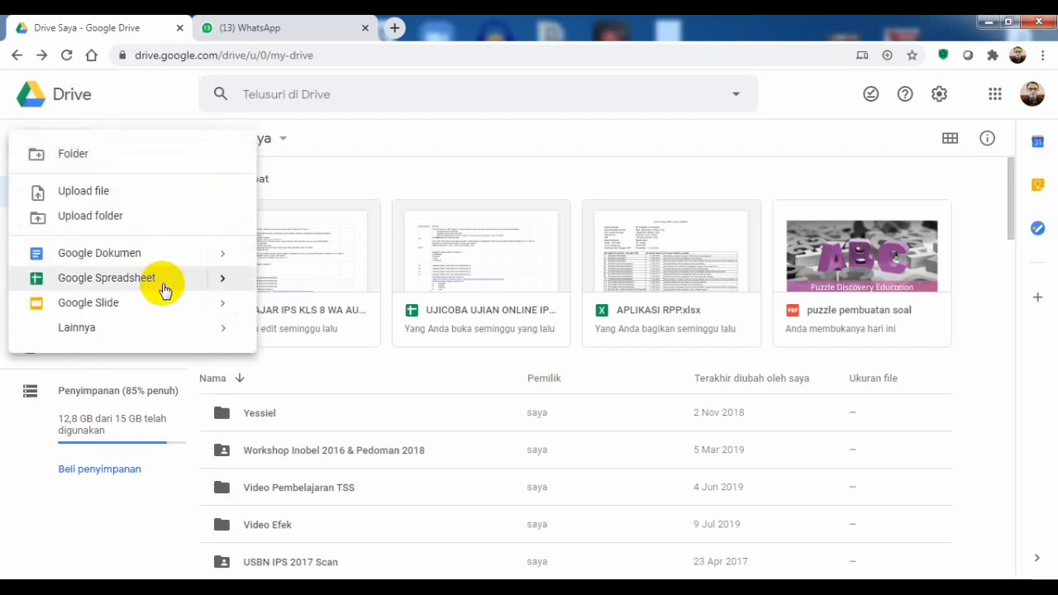
left_click(222, 281)
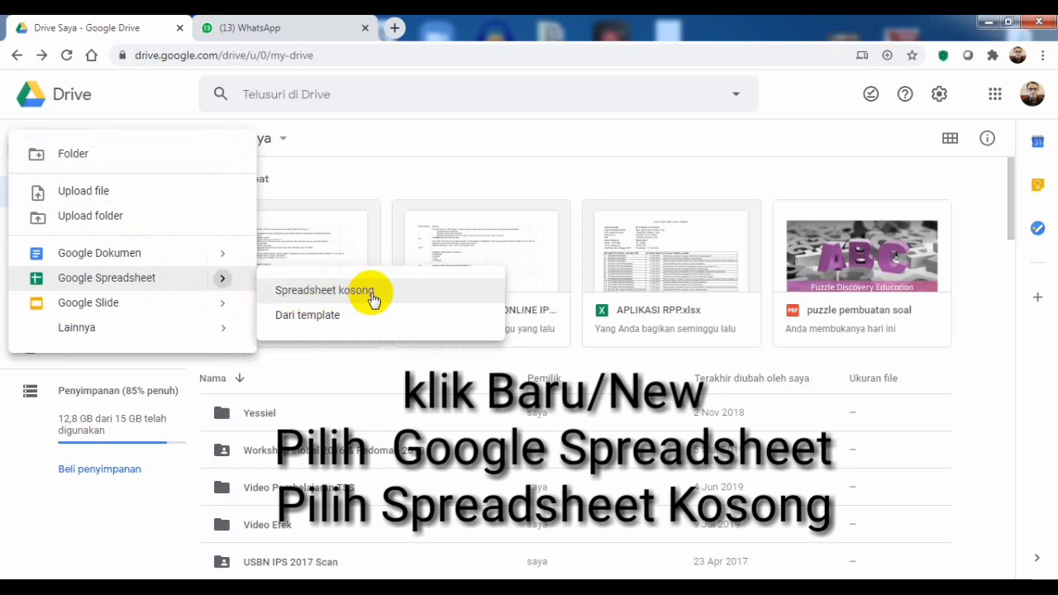
left_click(369, 296)
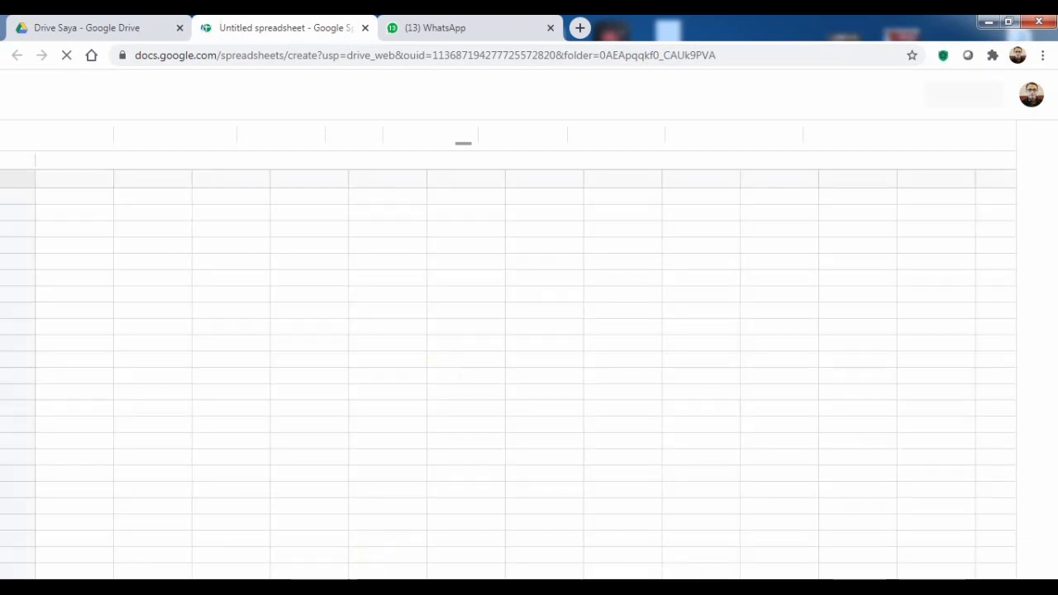
Copy the whole table from the Word document Format Bahan Spreadsheet WhatsAuto and paste it into the new spreadsheet at cell A1.
mouse_move(309, 587)
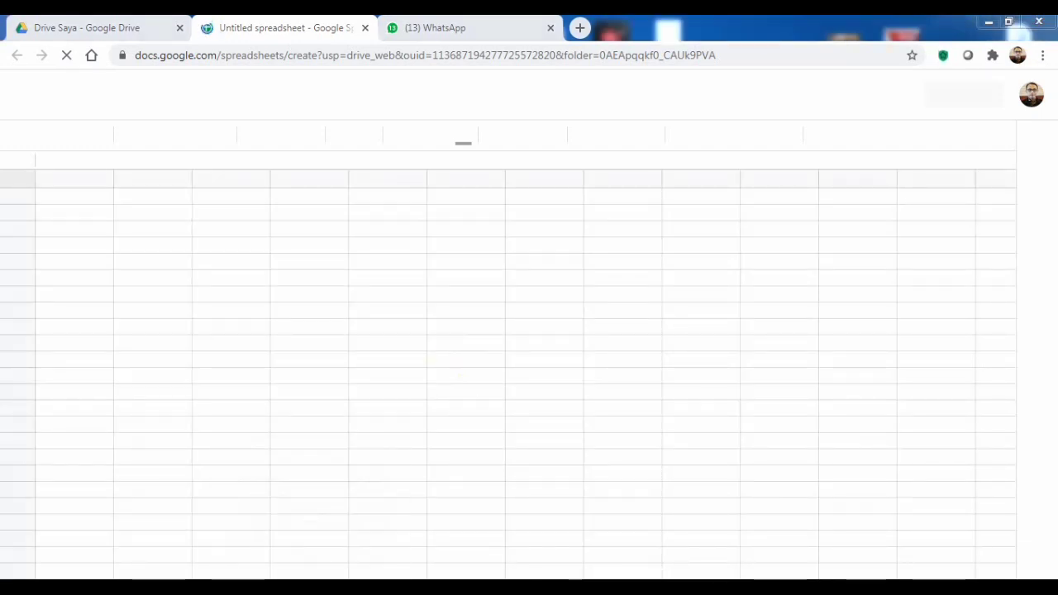
left_click(310, 588)
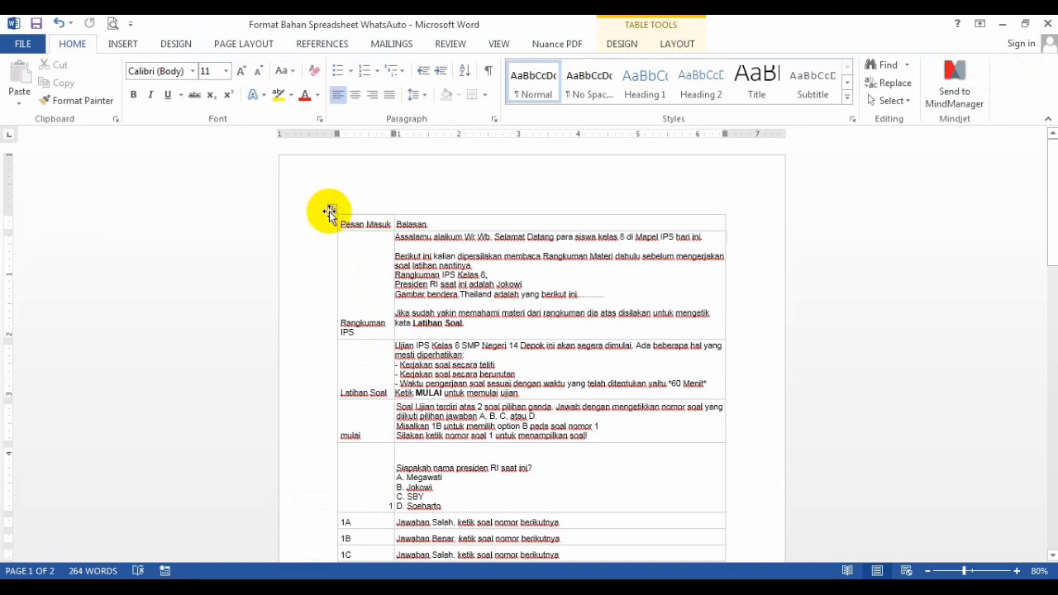
mouse_move(318, 221)
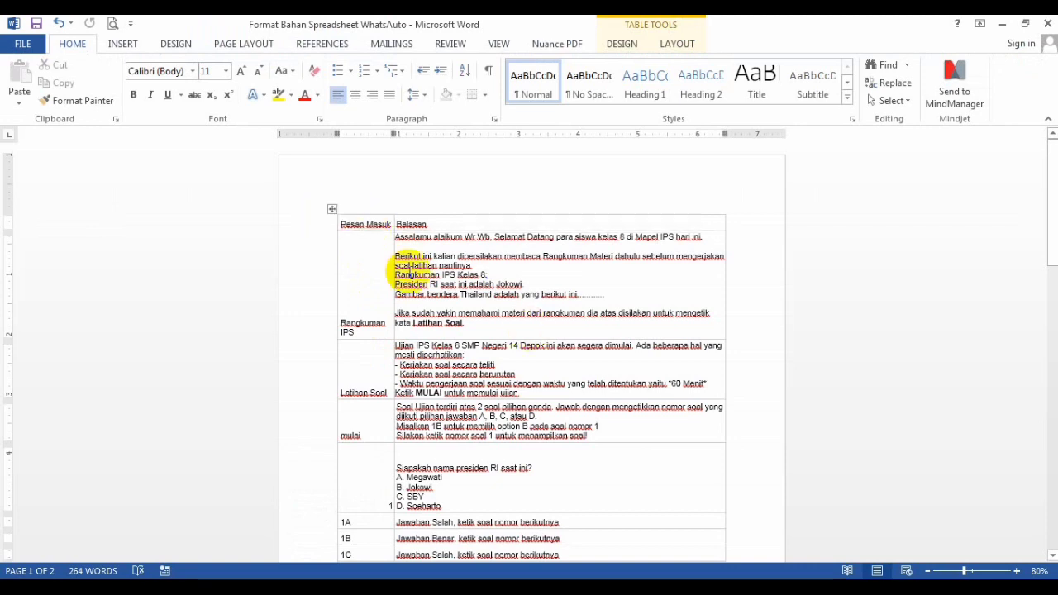
left_click(332, 209)
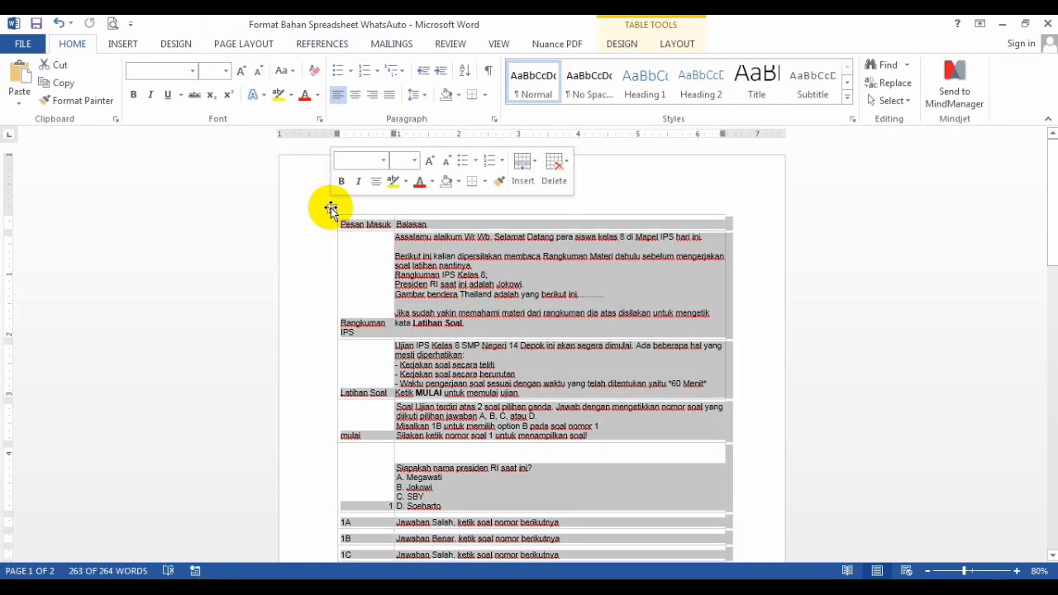
left_click(58, 85)
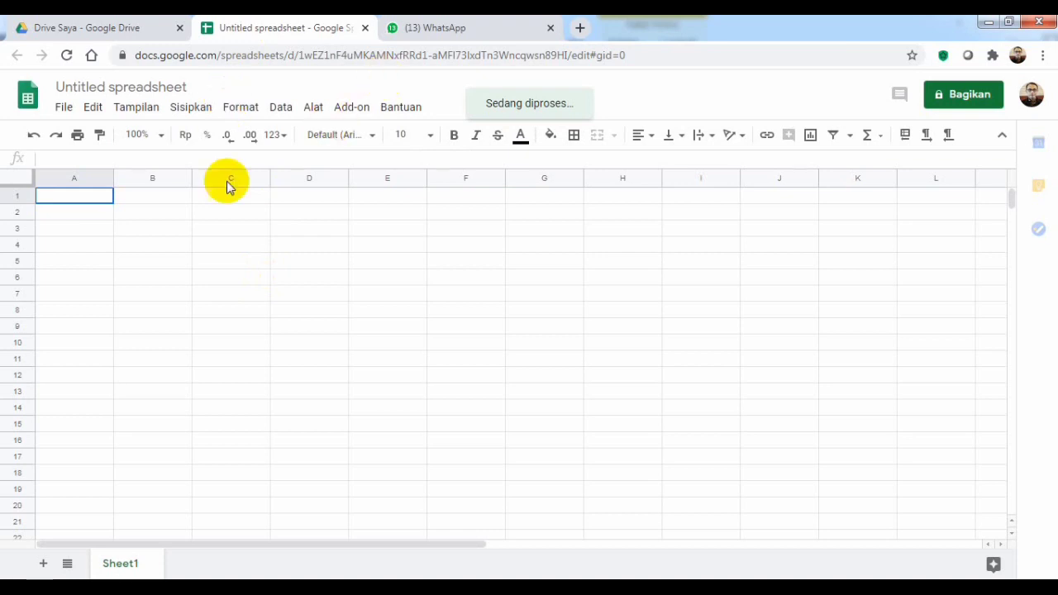
right_click(106, 216)
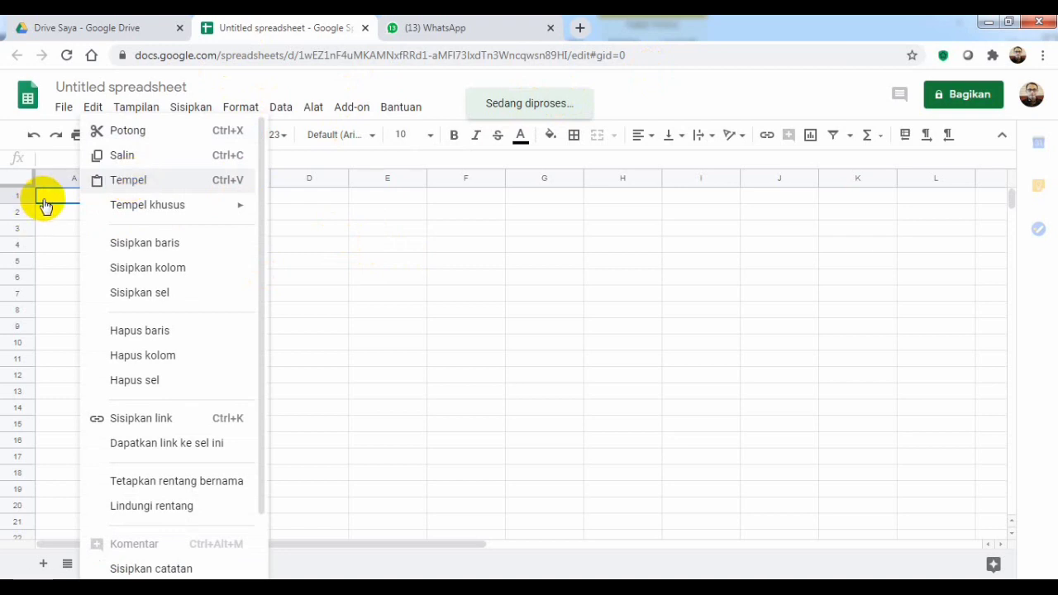
left_click(132, 180)
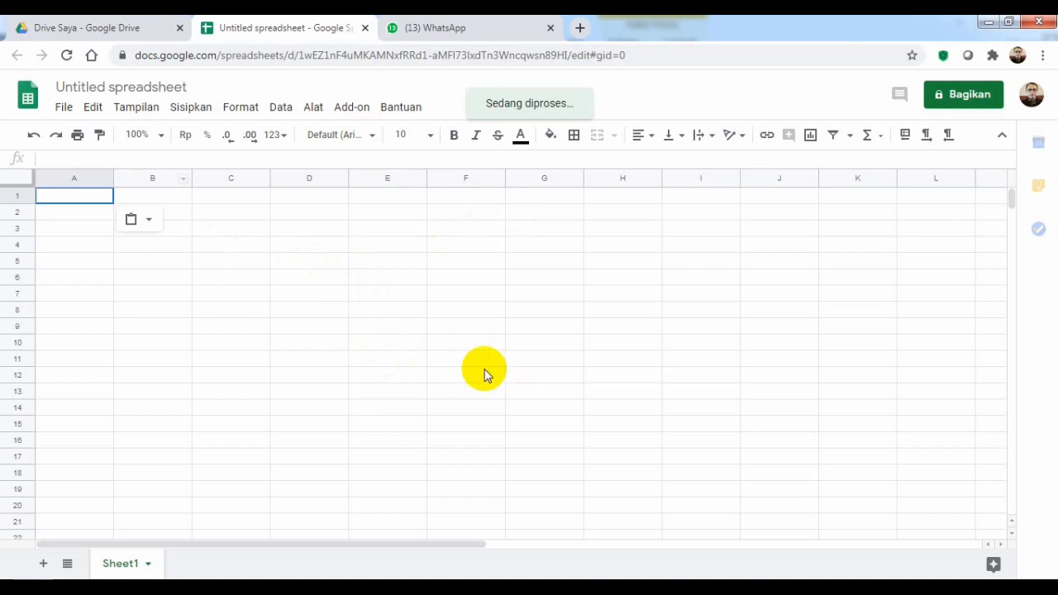
Open the BELAJAR IPS KLS 8 WA AUTO spreadsheet from Drive and examine the keywords and replies for Rangkuman IPS, Latihan Soal and mulai.
left_click(144, 32)
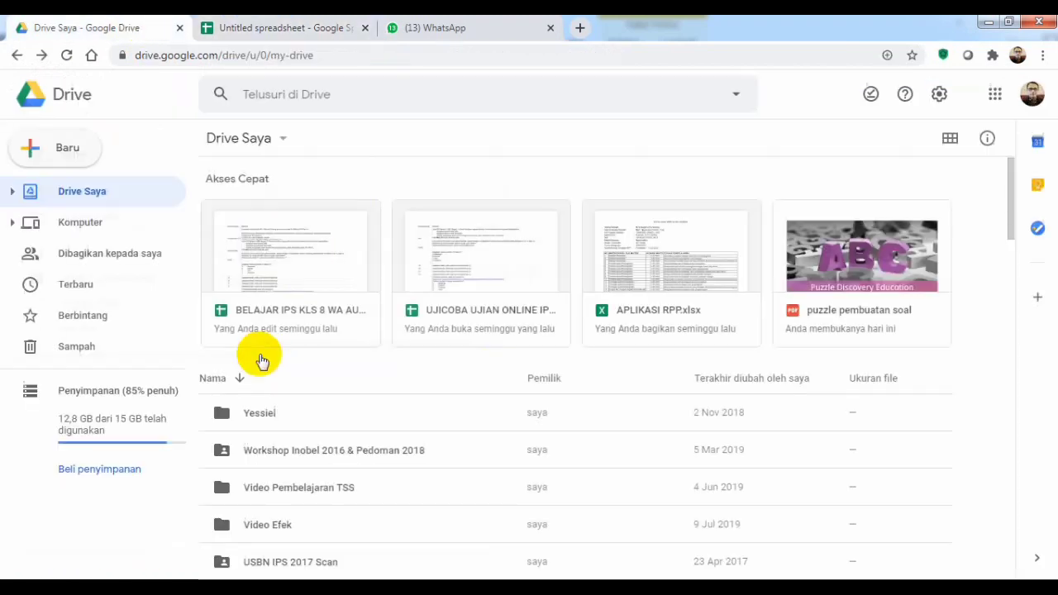
left_click(307, 276)
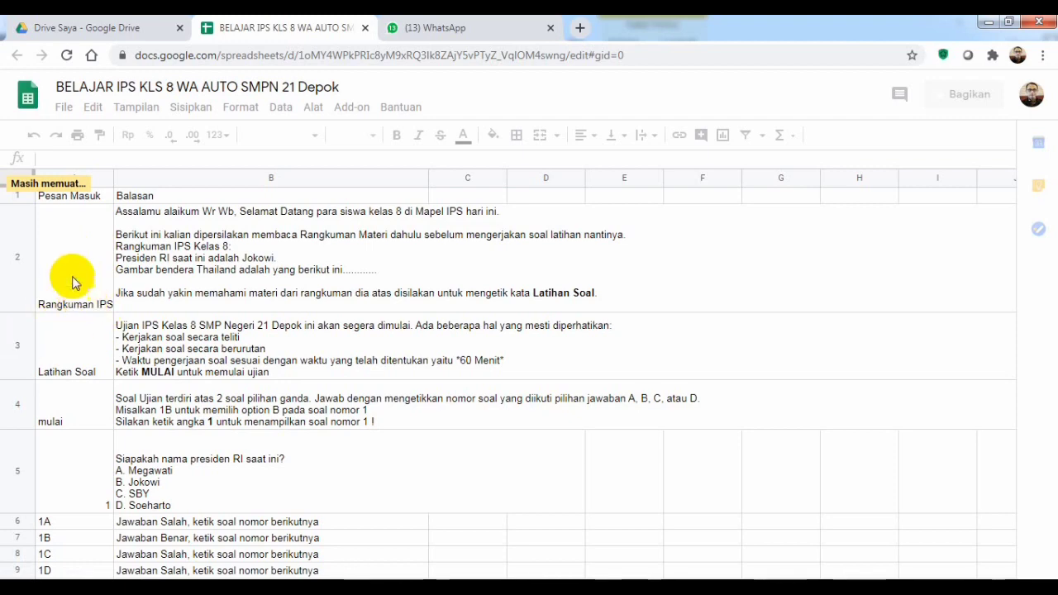
left_click(105, 314)
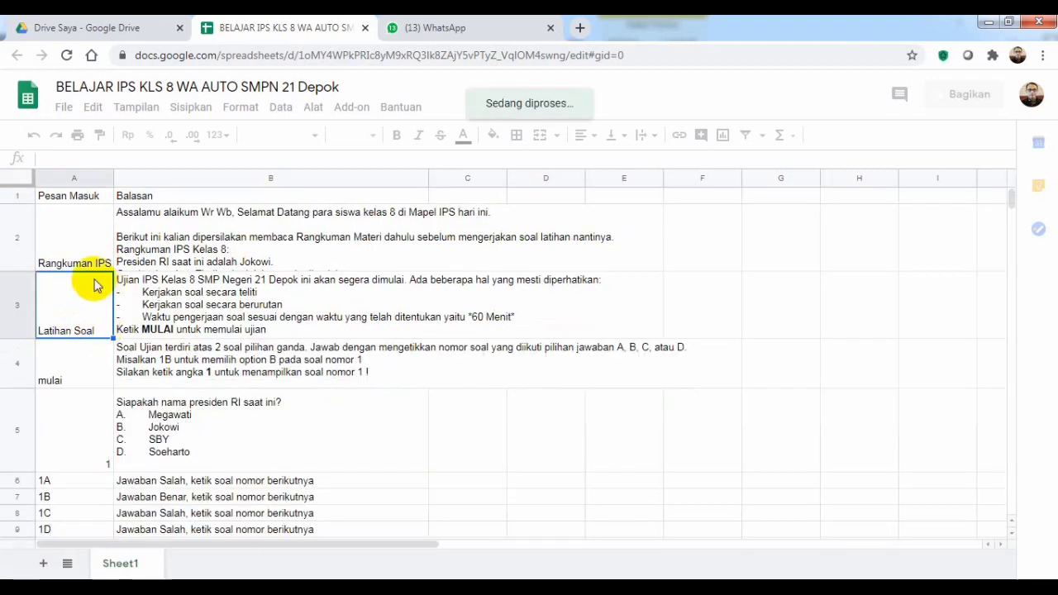
left_click(105, 240)
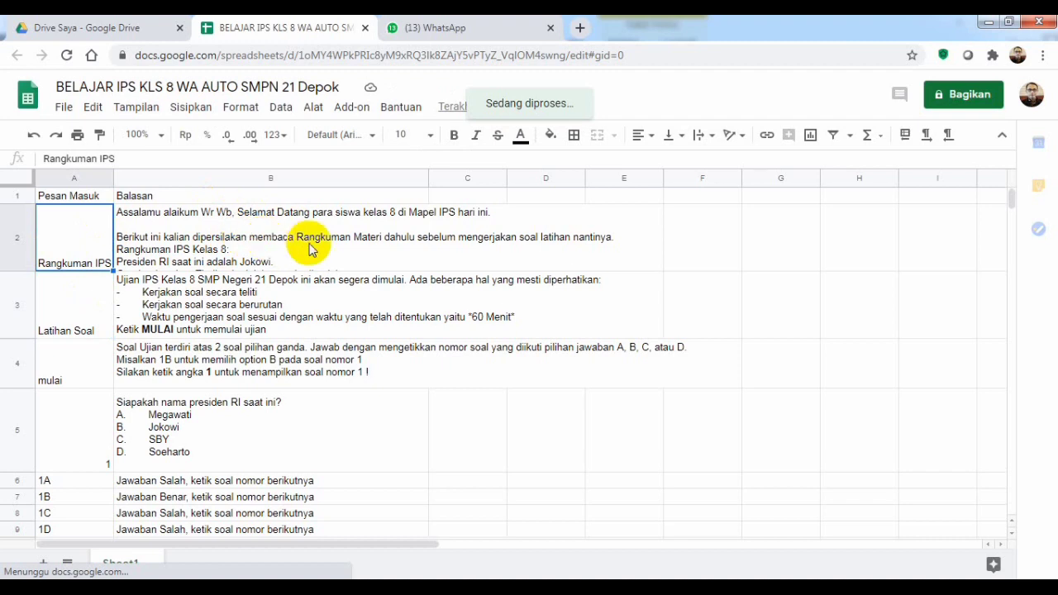
left_click(142, 216)
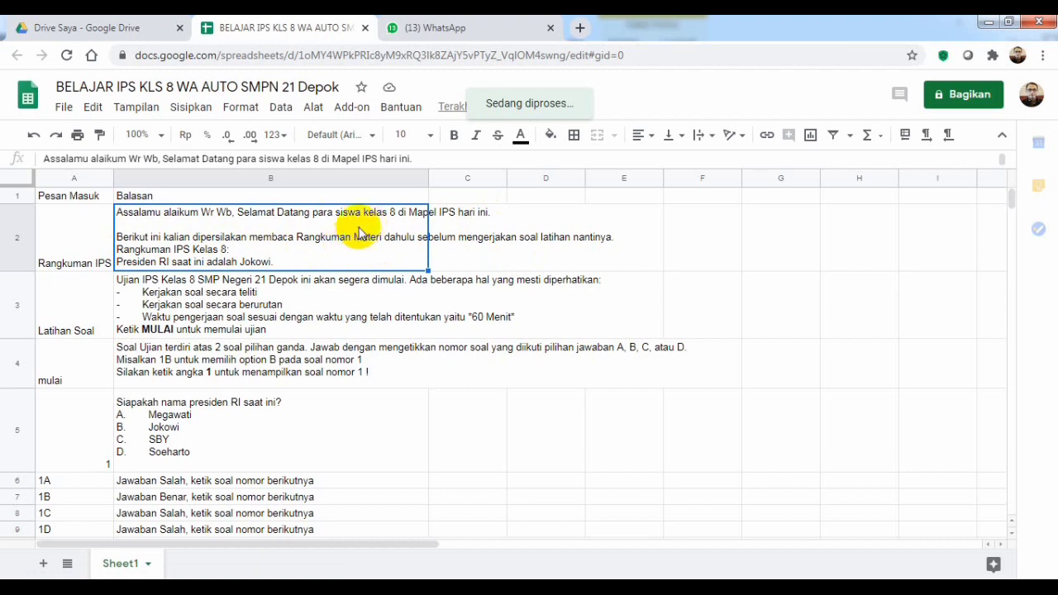
left_click(500, 219)
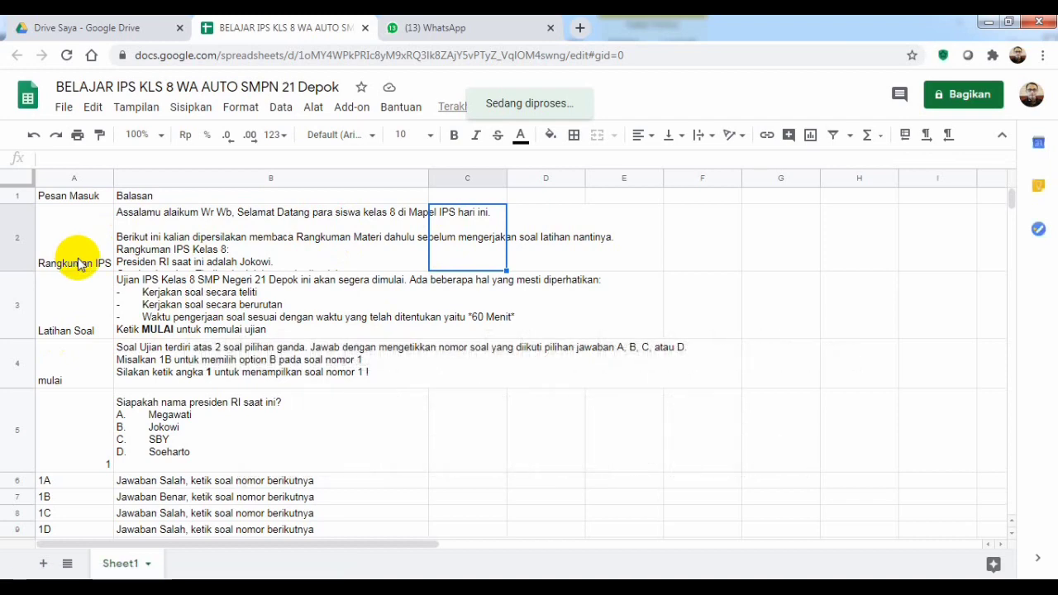
left_click(368, 239)
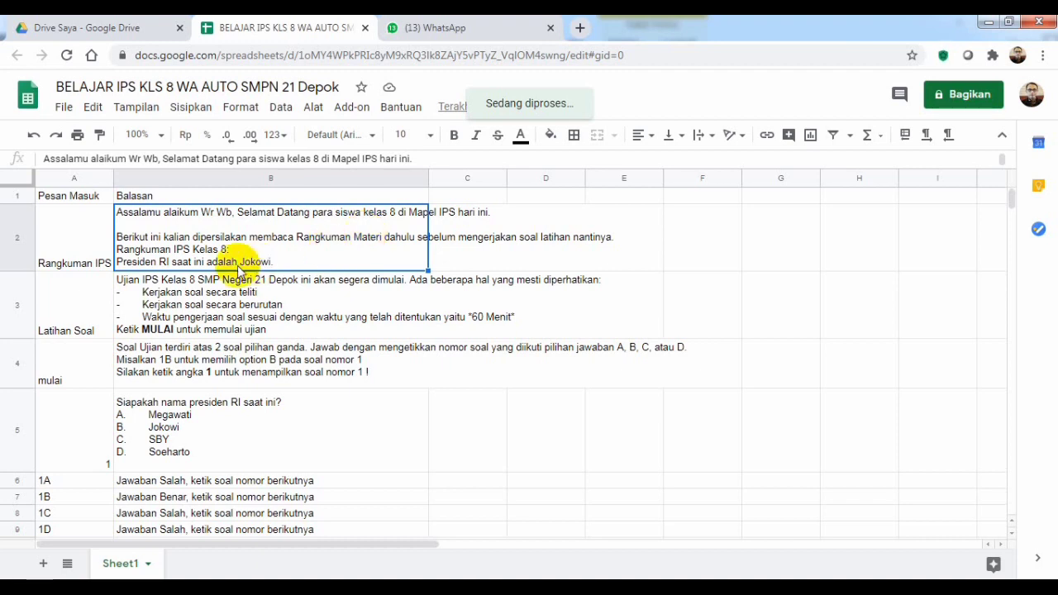
left_click(84, 332)
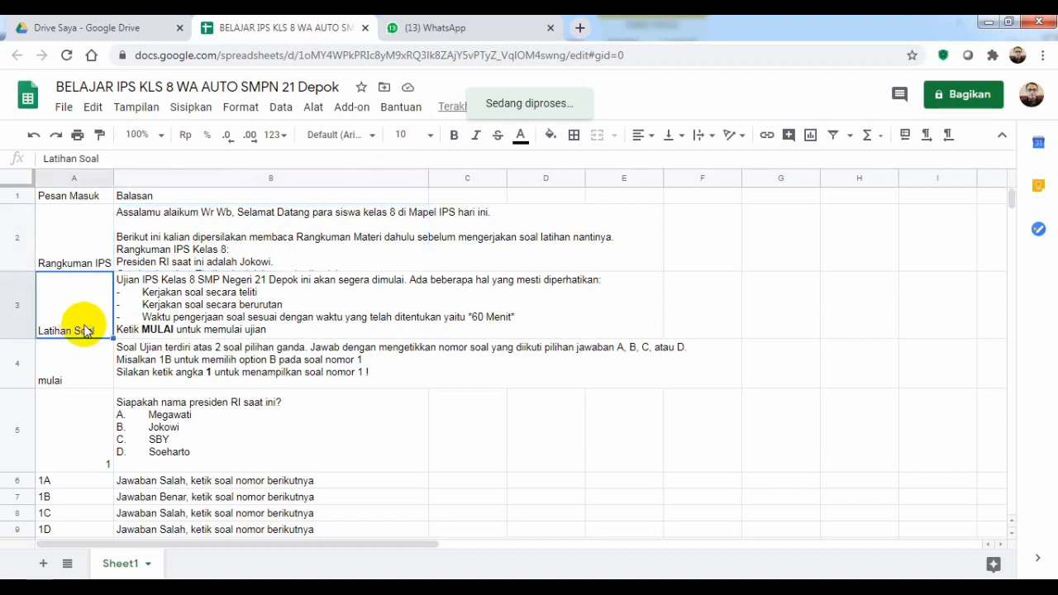
left_click(257, 315)
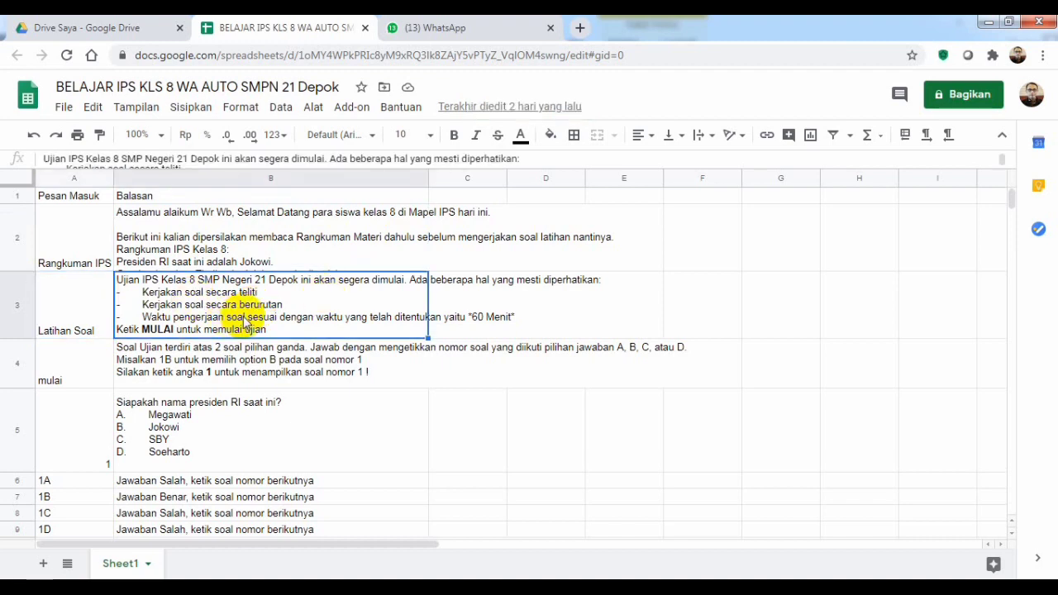
left_click(83, 384)
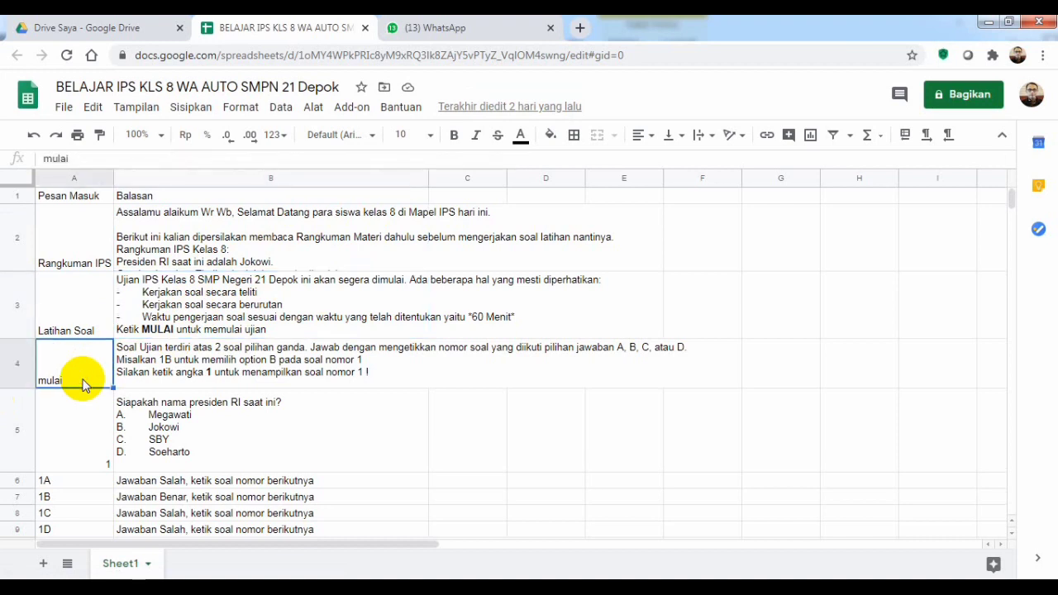
left_click(208, 373)
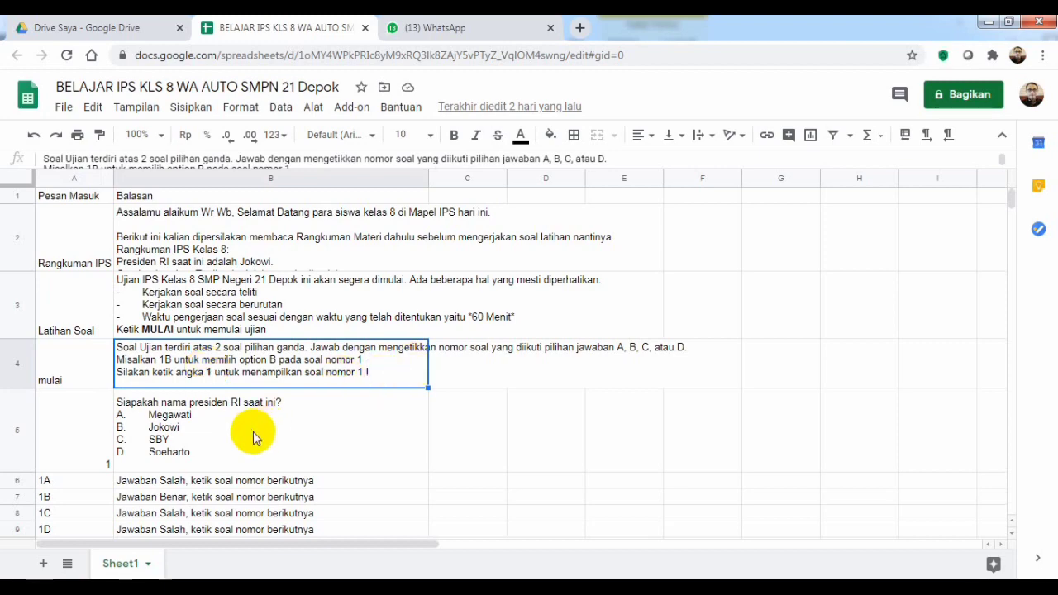
Examine the question 1 row about the Indonesian president and the replies for answers 1A to 1D.
scroll(263, 431, "down", 3)
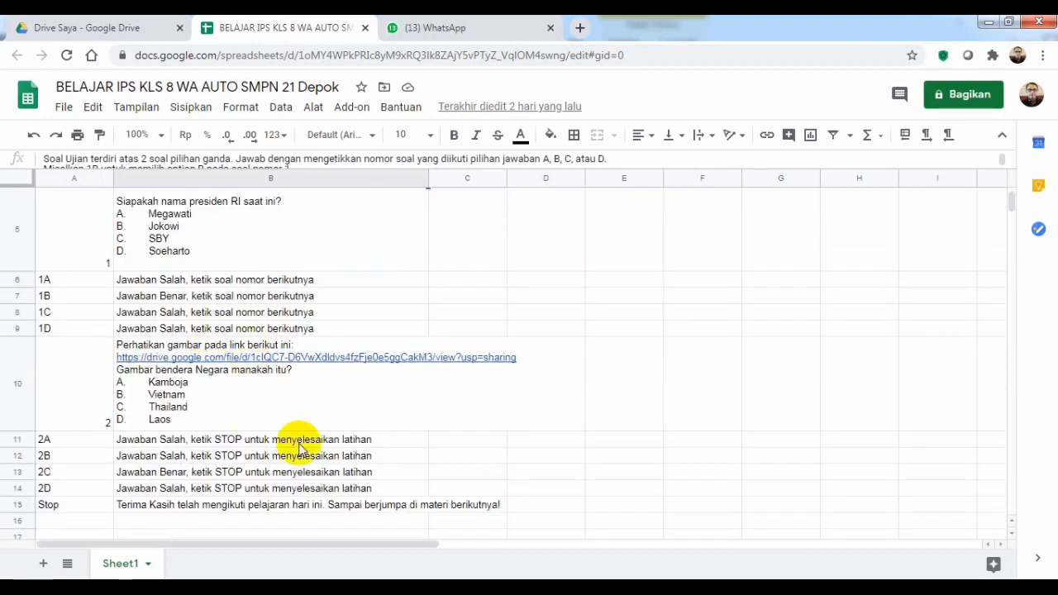
scroll(261, 295, "up", 1)
scroll(257, 290, "up", 1)
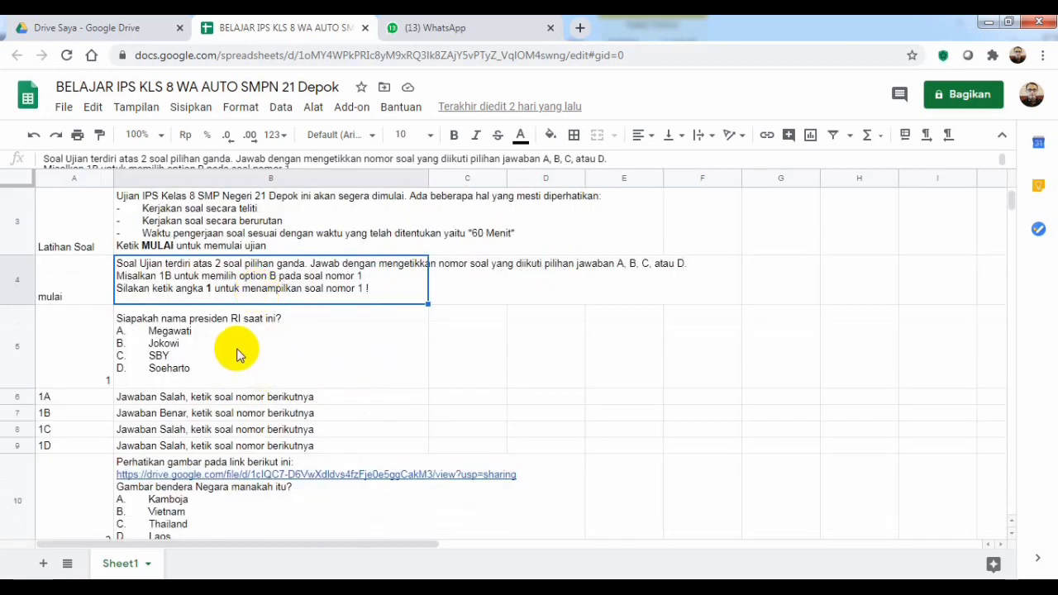
left_click(237, 353)
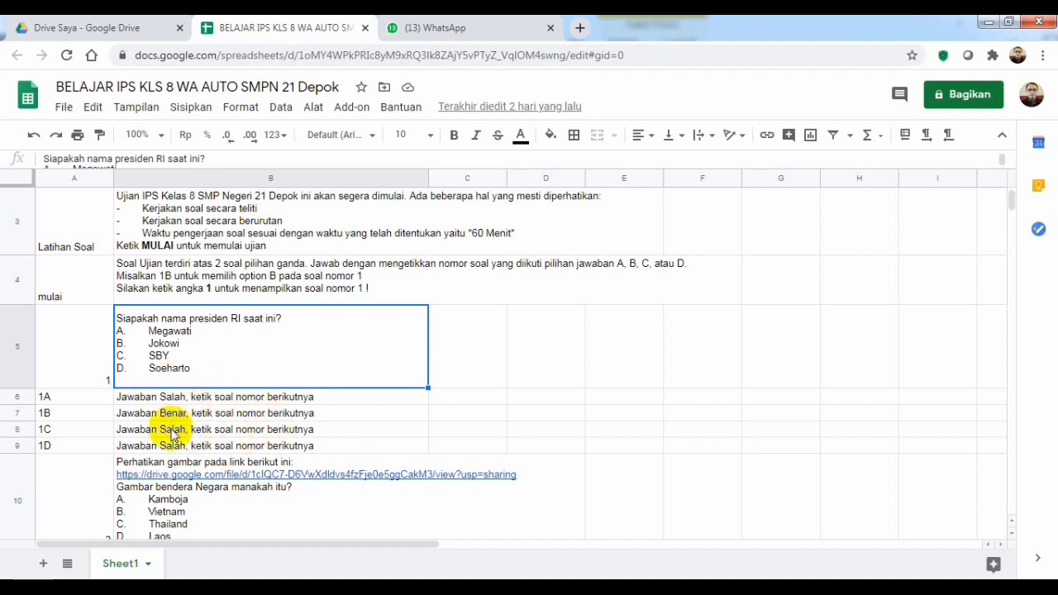
scroll(365, 449, "down", 2)
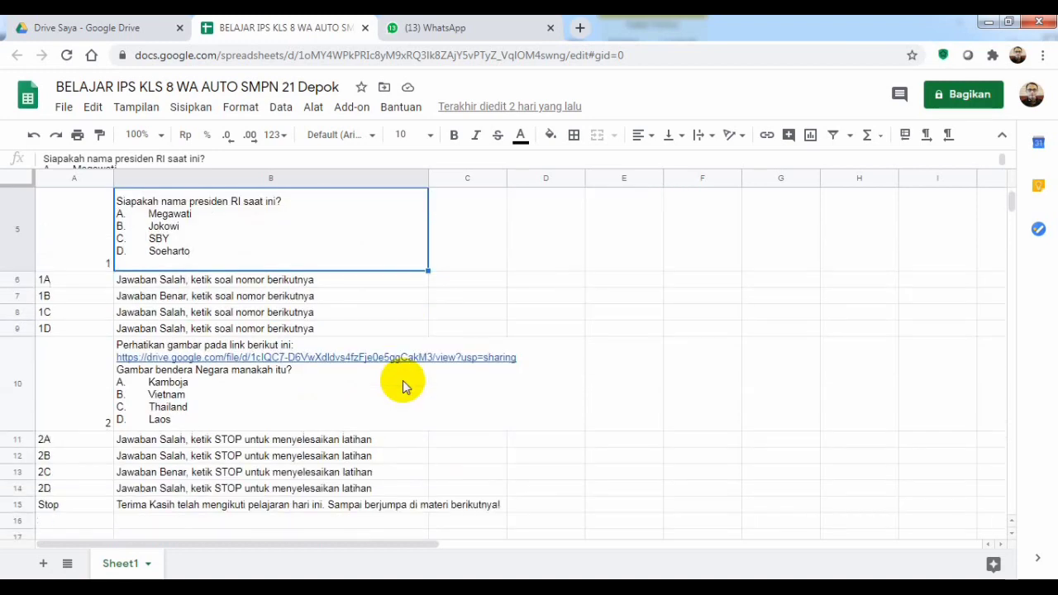
Examine the Drive image link in question 2, checking back with My Drive, and the replies for answers 2A to 2D and Stop.
mouse_move(395, 359)
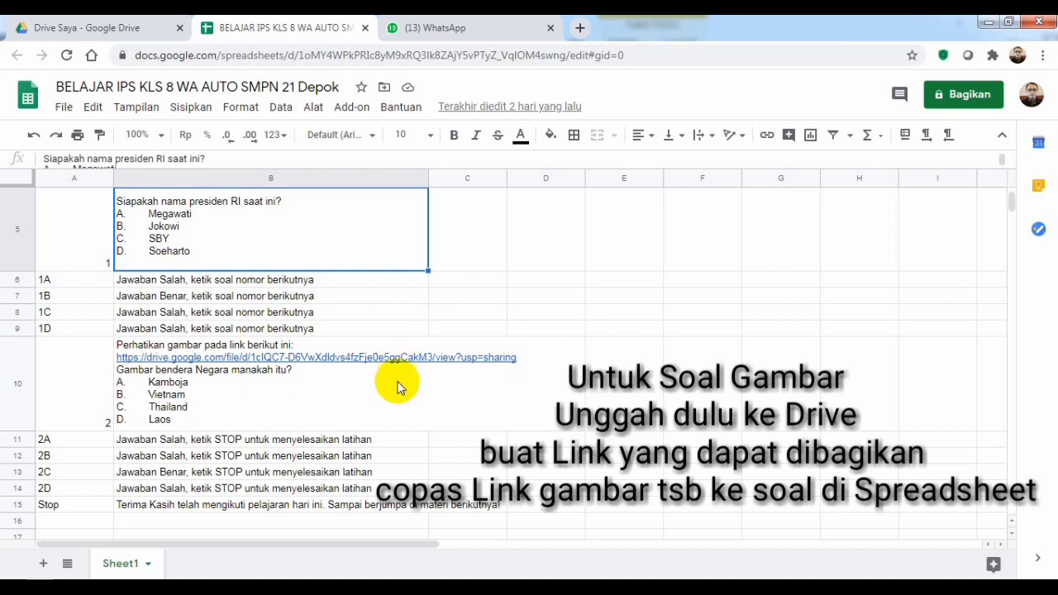
left_click(88, 27)
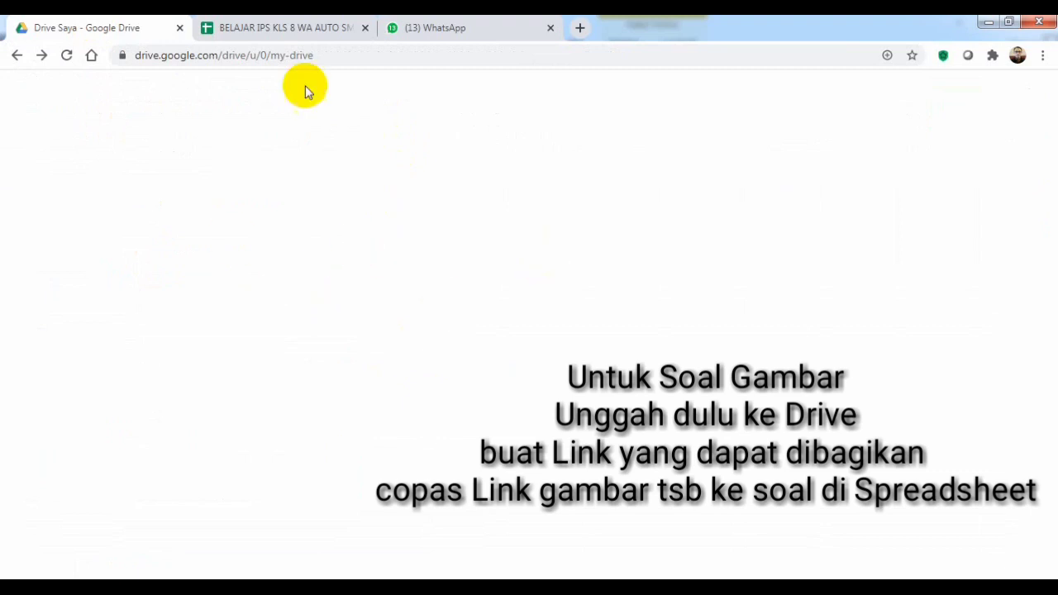
left_click(307, 28)
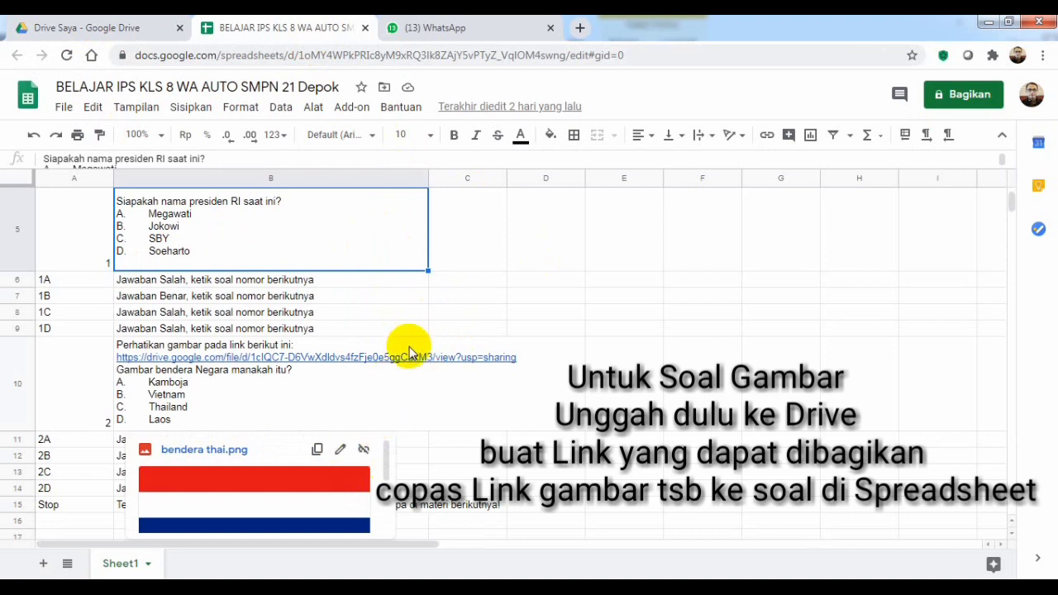
left_click(106, 27)
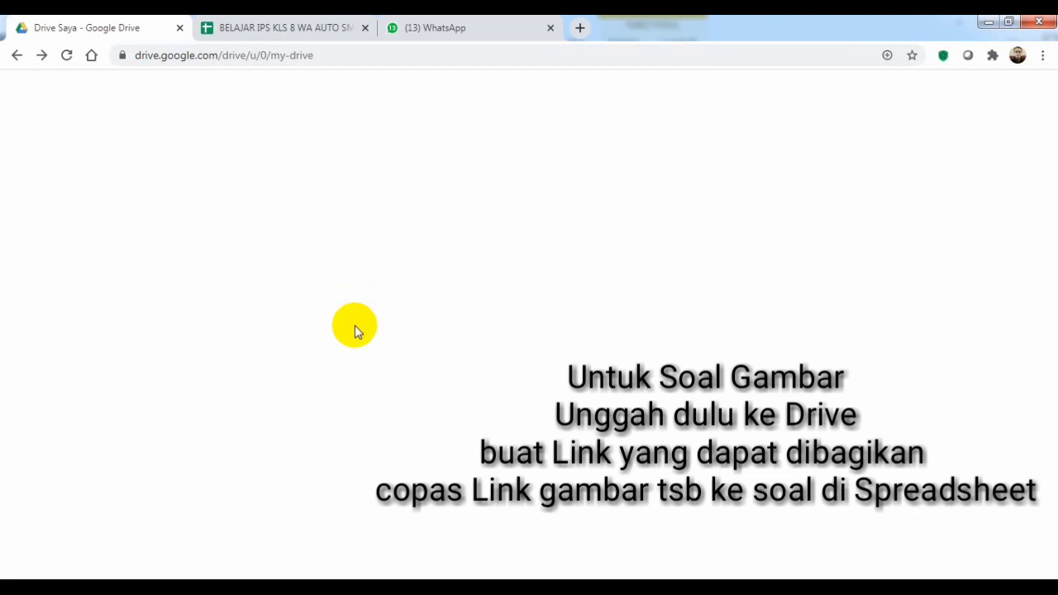
left_click(264, 27)
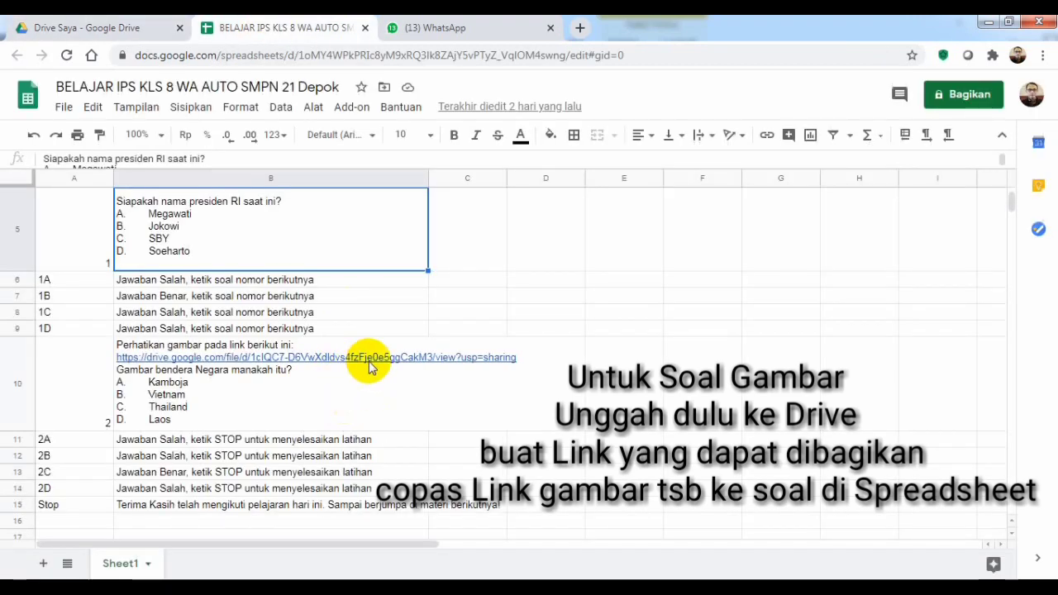
scroll(387, 413, "down", 1)
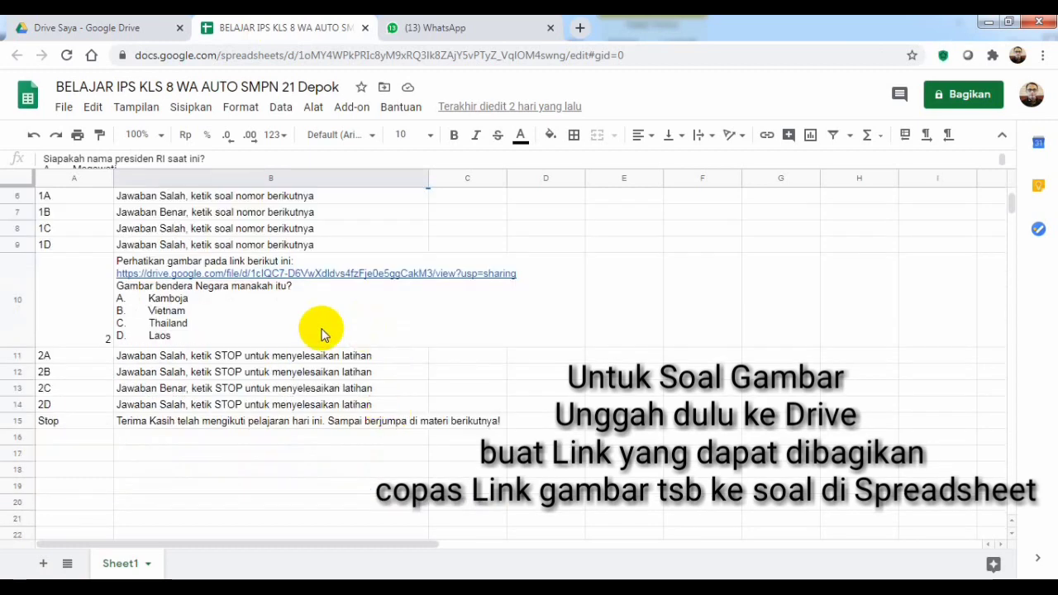
scroll(307, 341, "up", 2)
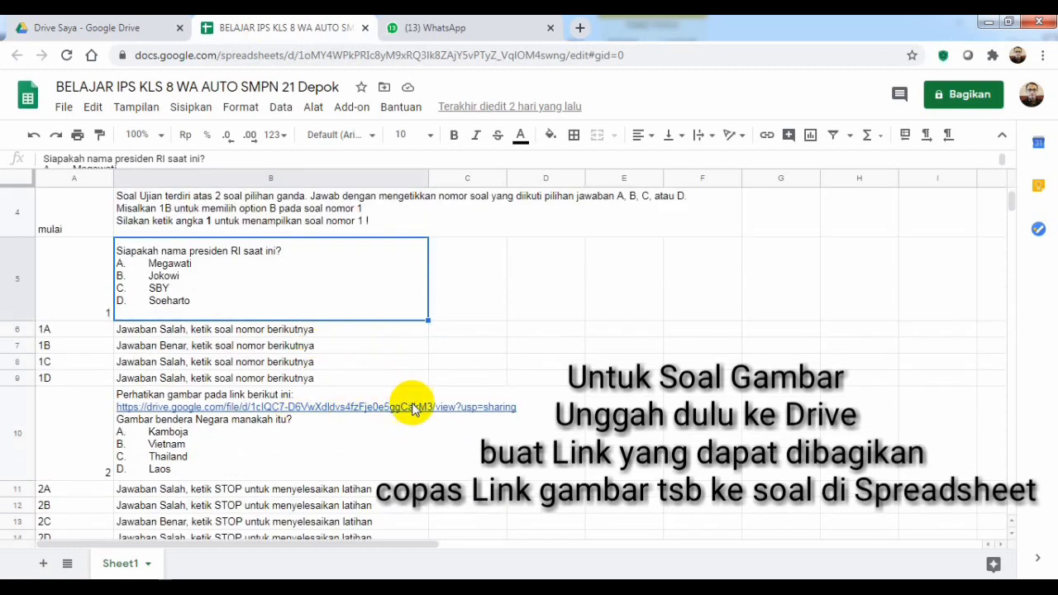
scroll(413, 411, "down", 1)
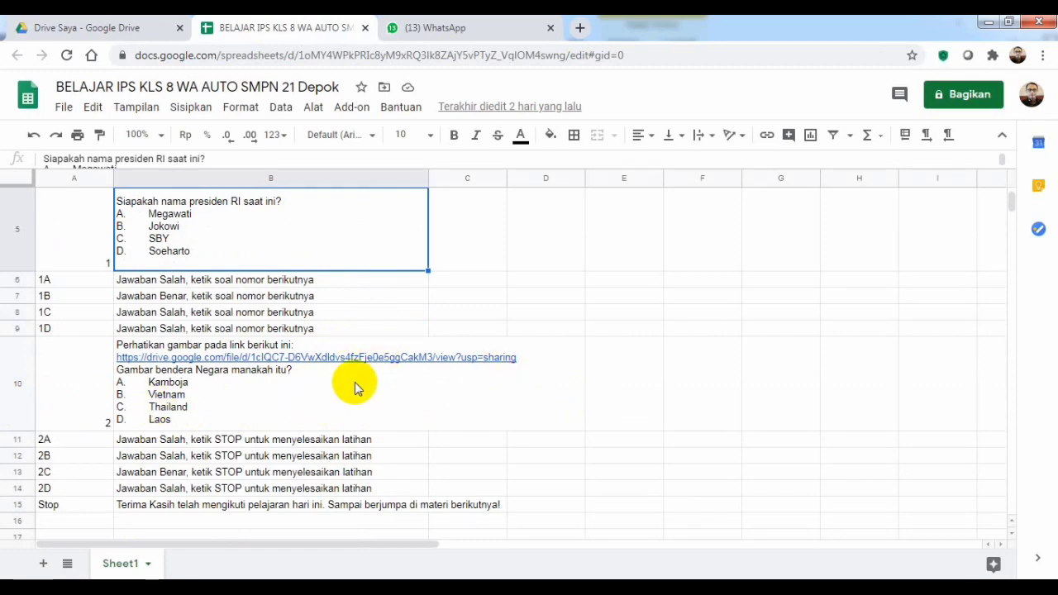
scroll(356, 389, "up", 3)
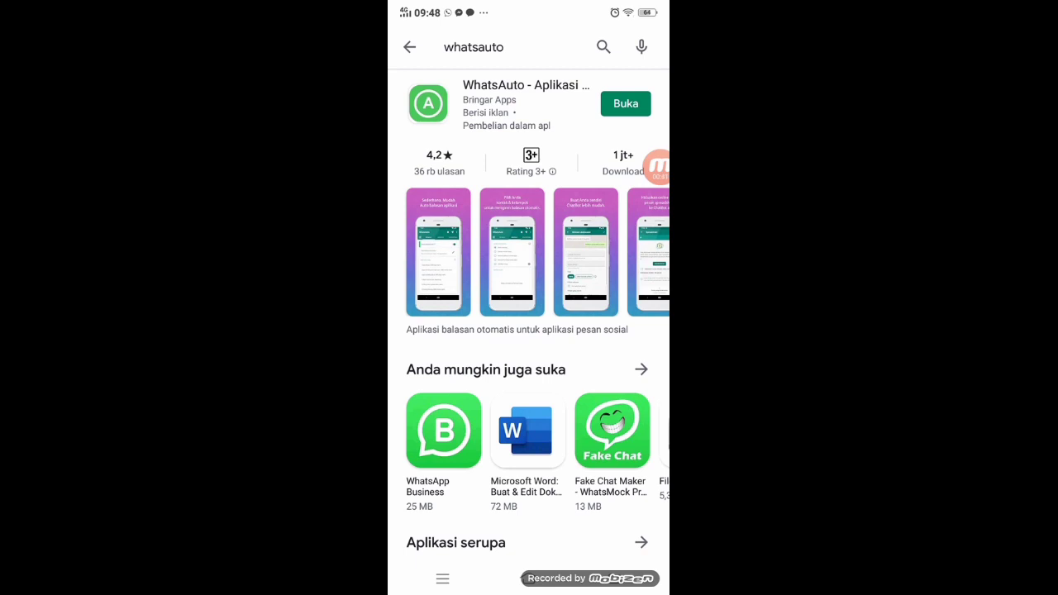
Launch the WhatsAuto app from its Play Store search result on the phone.
left_click(626, 104)
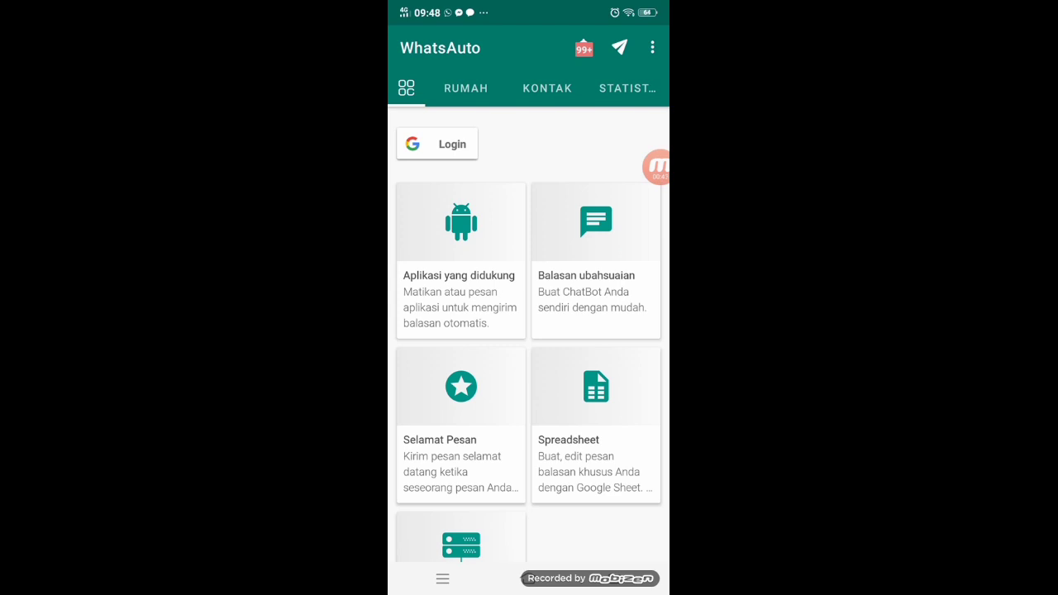
Turn on automatic replies (Jawab otomatis) in WhatsAuto's home settings.
left_click(465, 88)
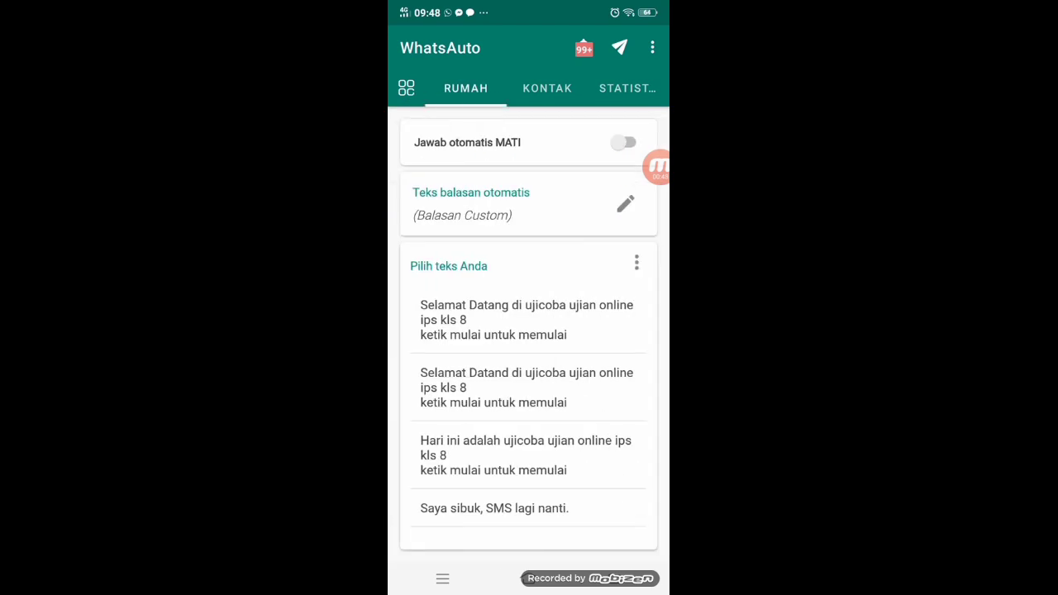
left_click(624, 143)
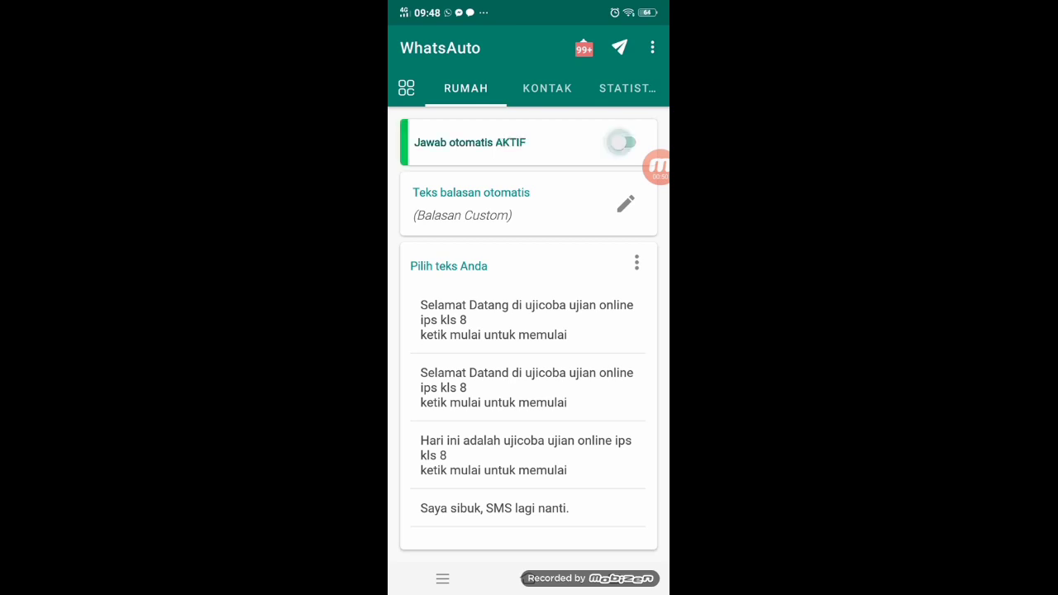
key("Escape")
Set the automatic reply text to send custom replies only, using the kustom Balas option, and save it.
left_click(625, 203)
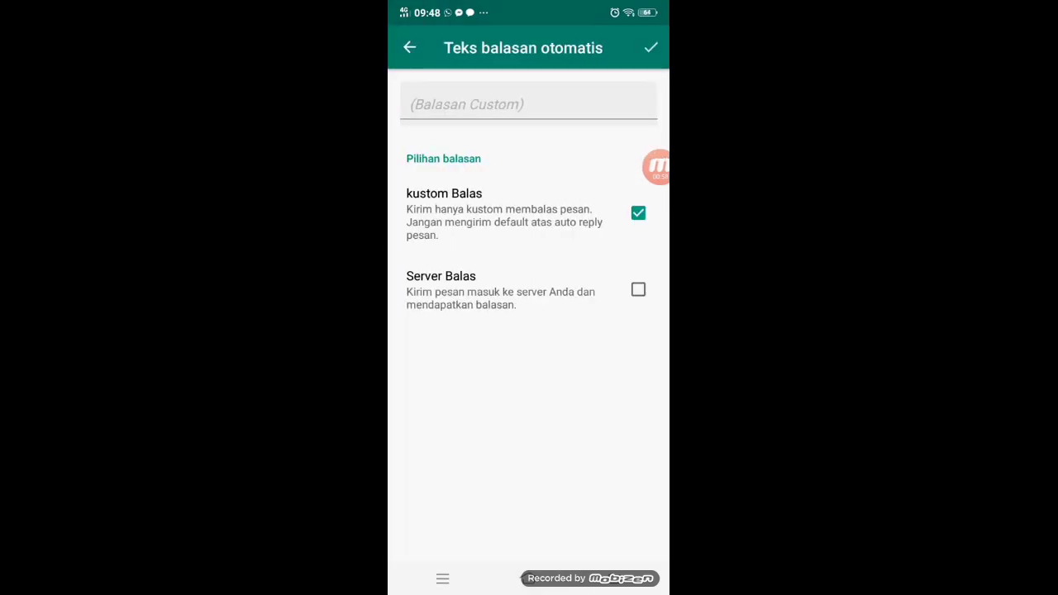
left_click(638, 213)
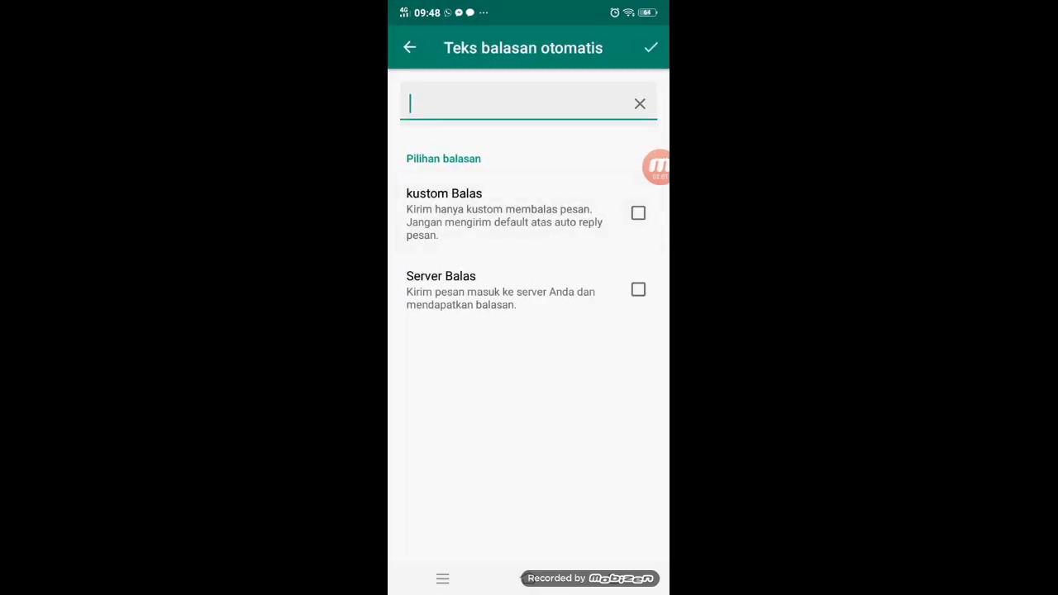
left_click(638, 214)
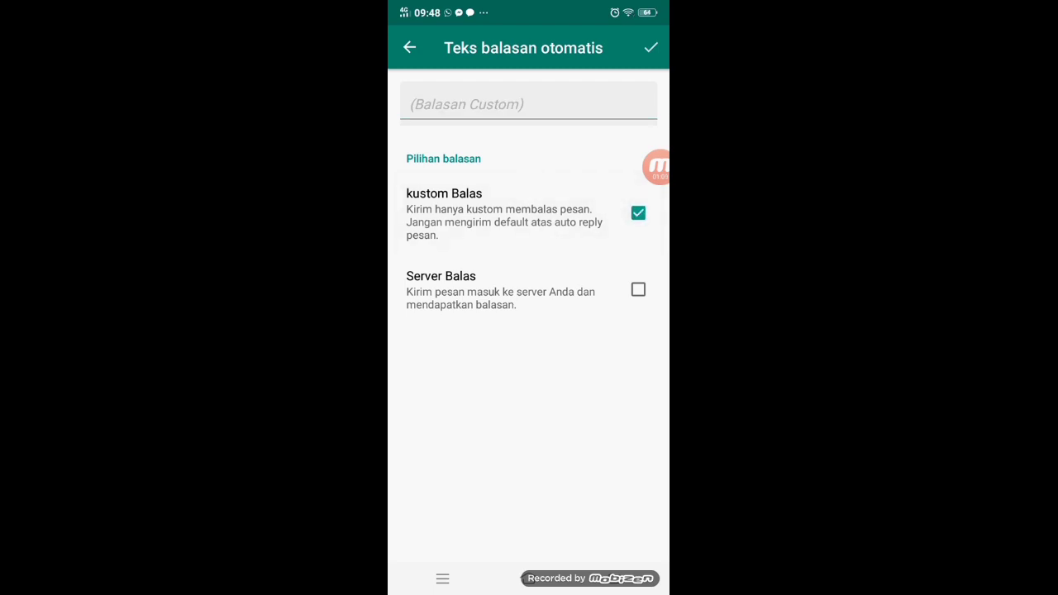
left_click(651, 47)
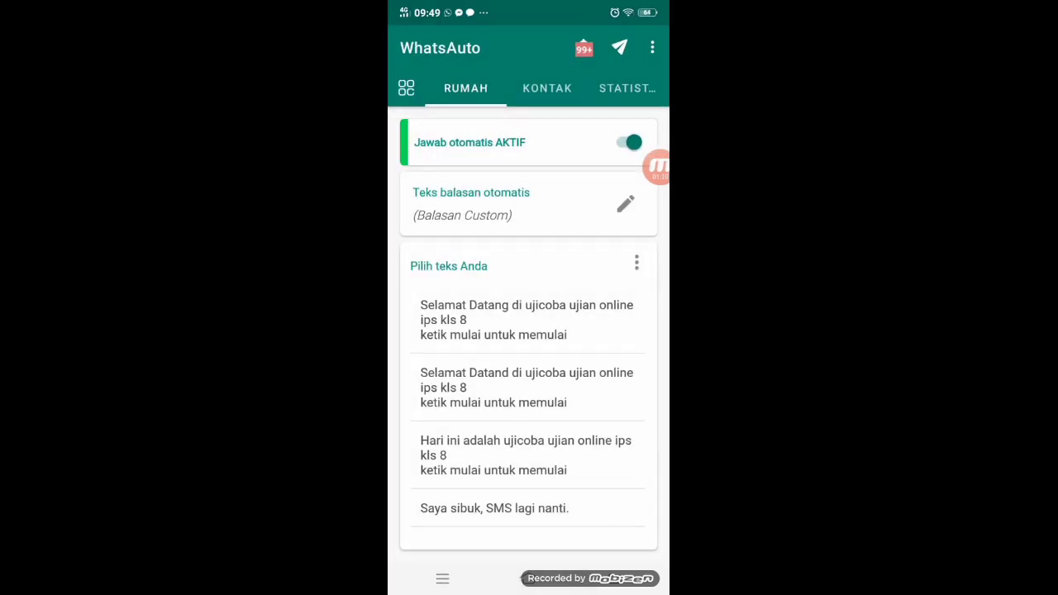
Open the contact settings that determine who receives automatic replies.
left_click(547, 87)
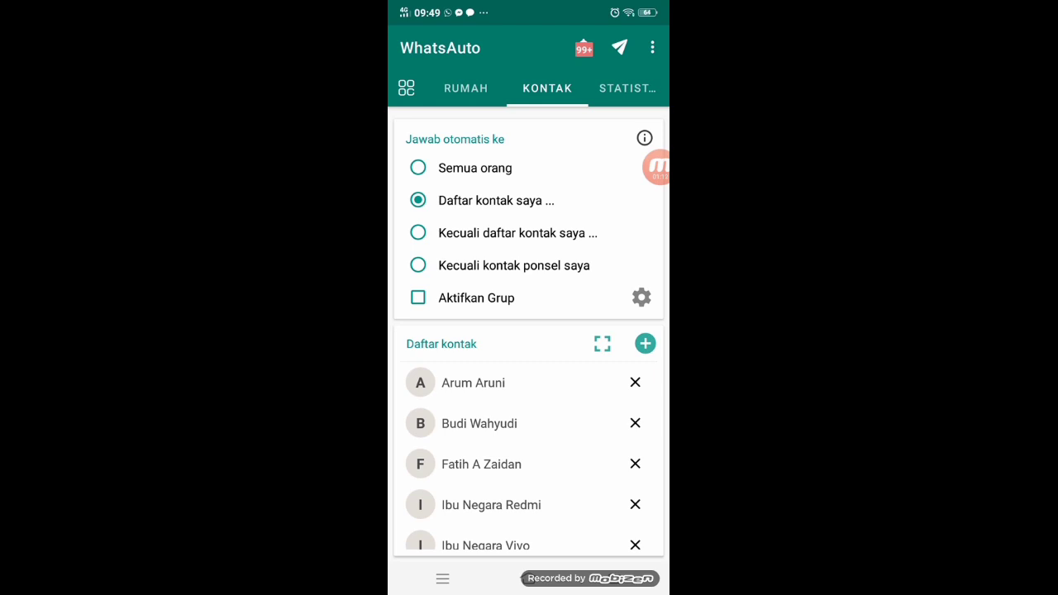